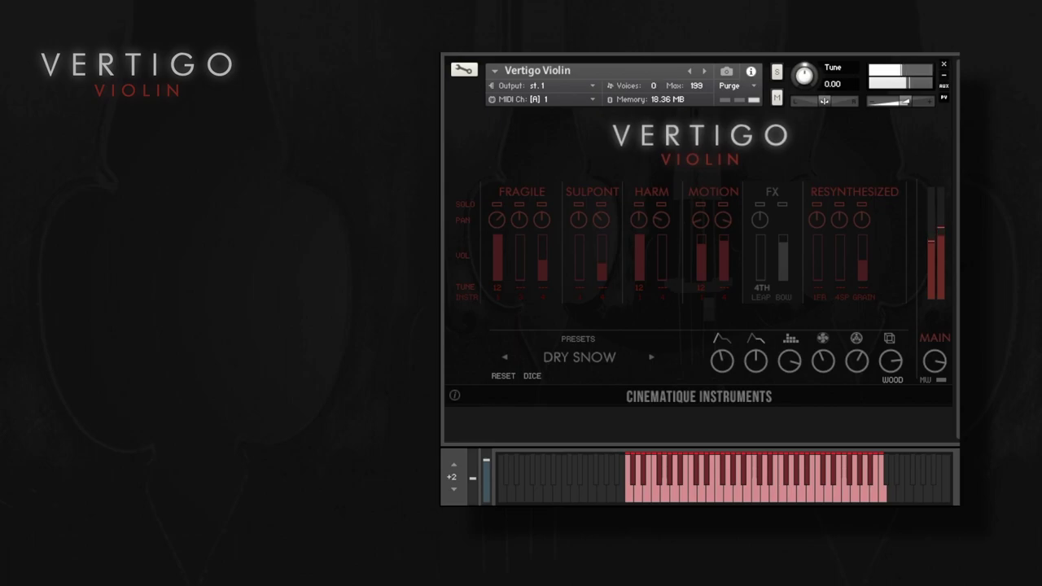
Open the Vertigo Violin preset list from the Presets display.
{"action": "left_click", "coordinate": [578, 357]}
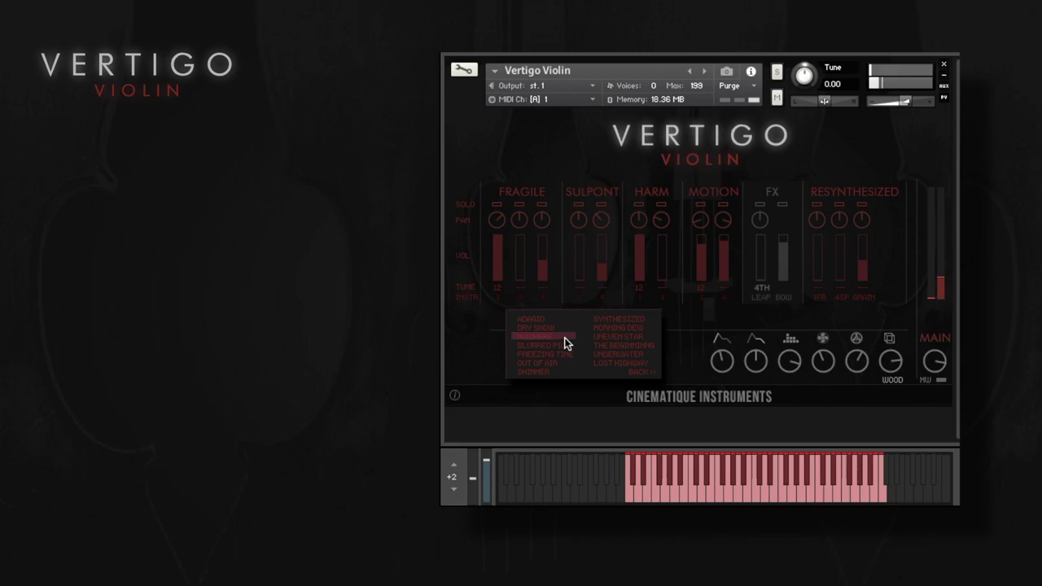
Switch Vertigo Violin to the NOWHERE preset, then reopen the preset list.
{"action": "left_click", "coordinate": [567, 343]}
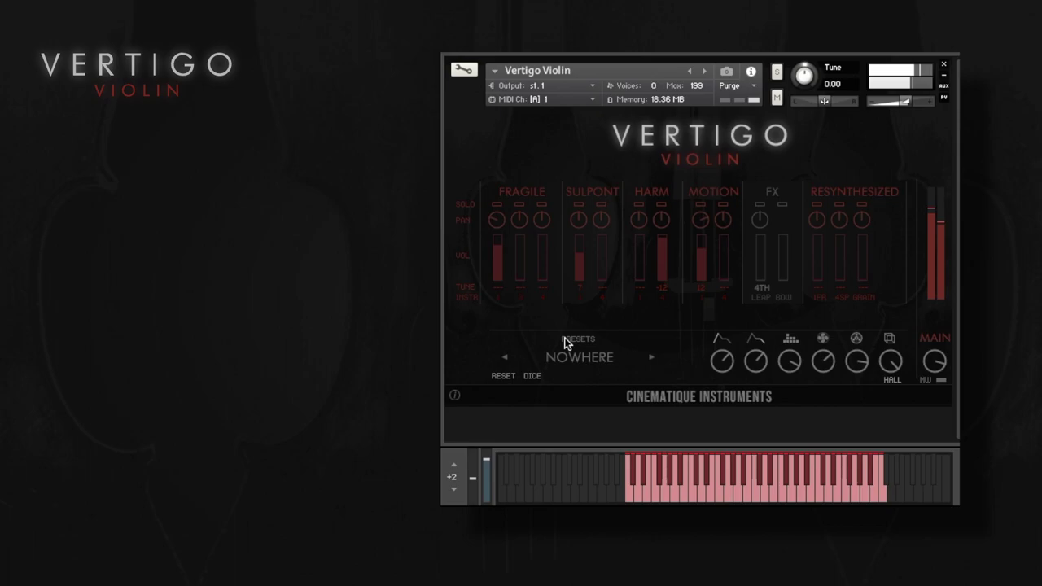
{"action": "left_click", "coordinate": [566, 356]}
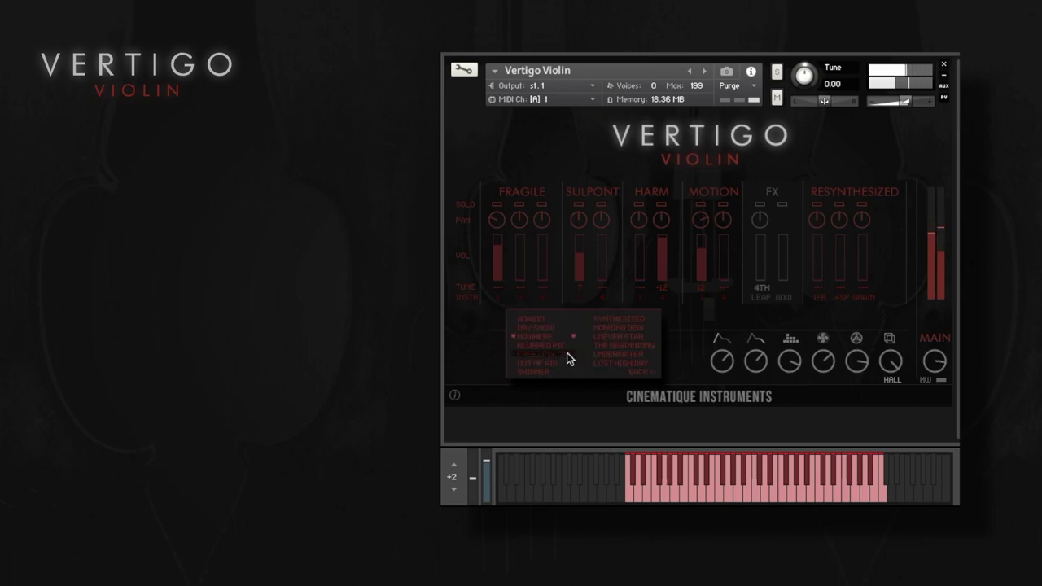
Load the ADAGIO preset, with its CHURCH reverb and layer levels.
{"action": "left_click", "coordinate": [538, 319]}
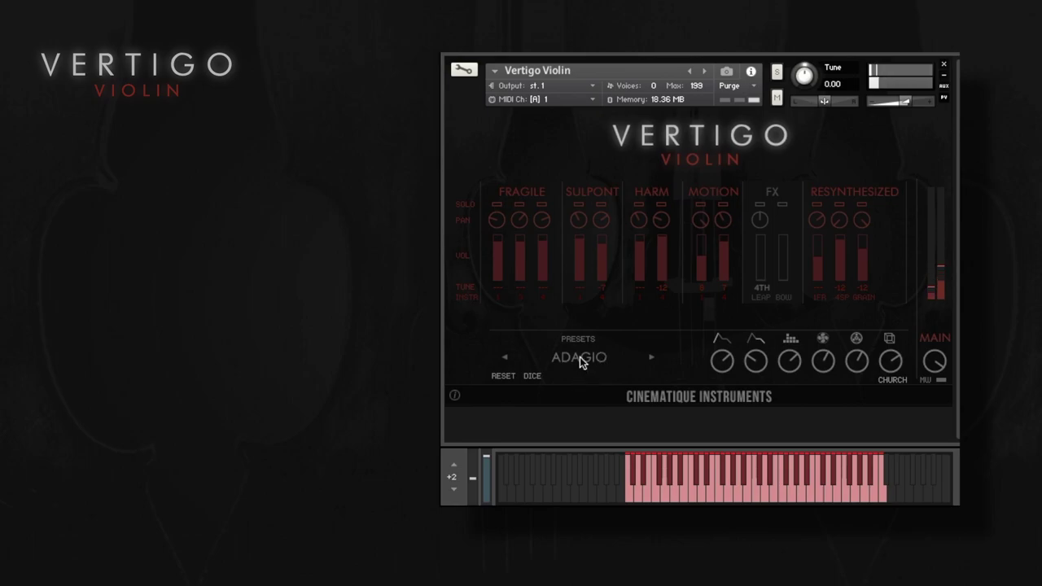
Pick SYNTHESIZED from the preset list so the RESYNTHESIZED layers lead.
{"action": "left_click", "coordinate": [579, 356]}
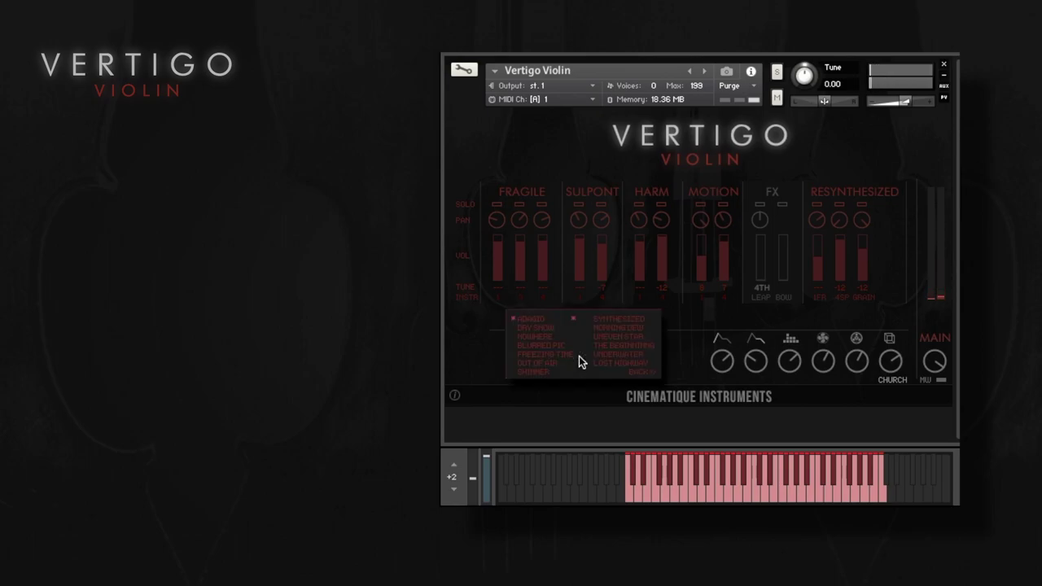
{"action": "left_click", "coordinate": [612, 319]}
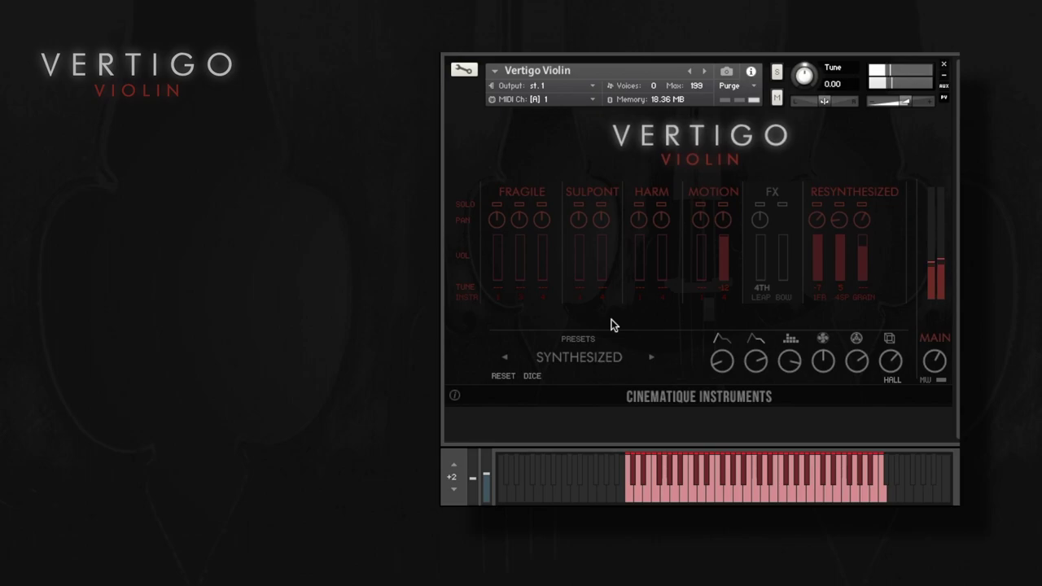
Load the LOST HIGHWAY preset, then randomize it with DICE into a *CUSTOM* mix.
{"action": "left_click", "coordinate": [606, 355]}
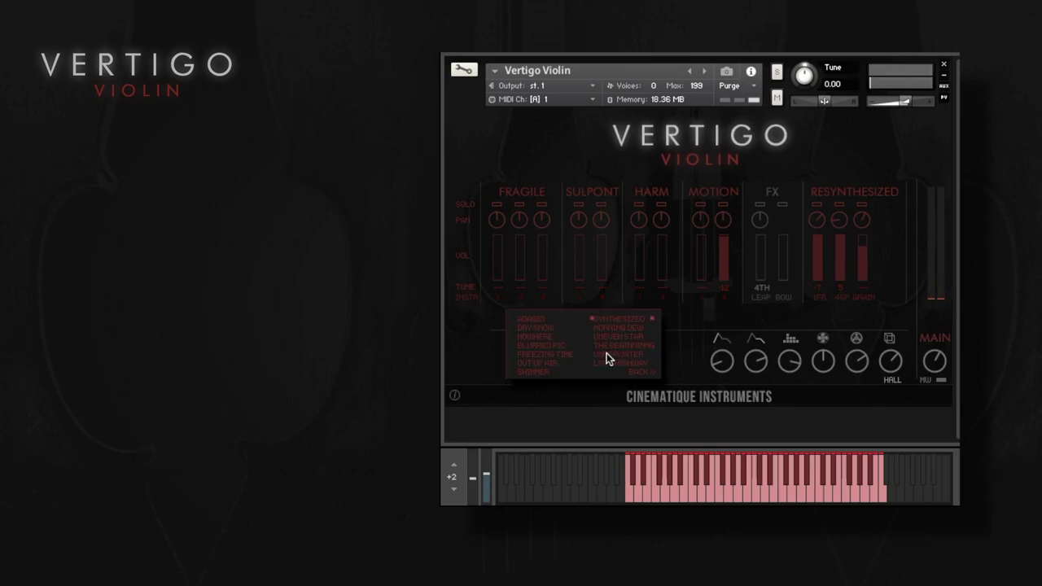
{"action": "left_click", "coordinate": [622, 359]}
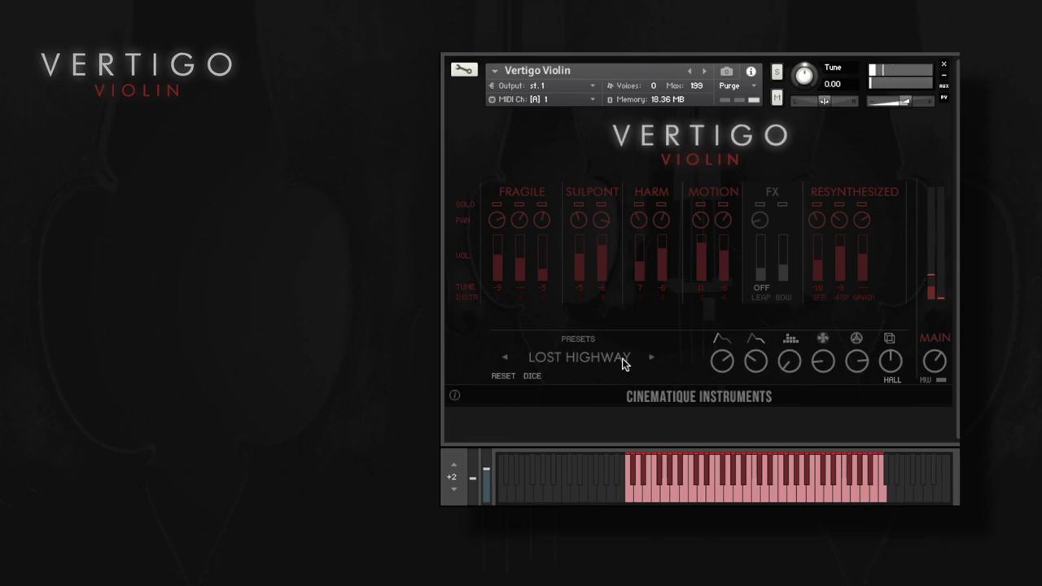
{"action": "left_click", "coordinate": [534, 378]}
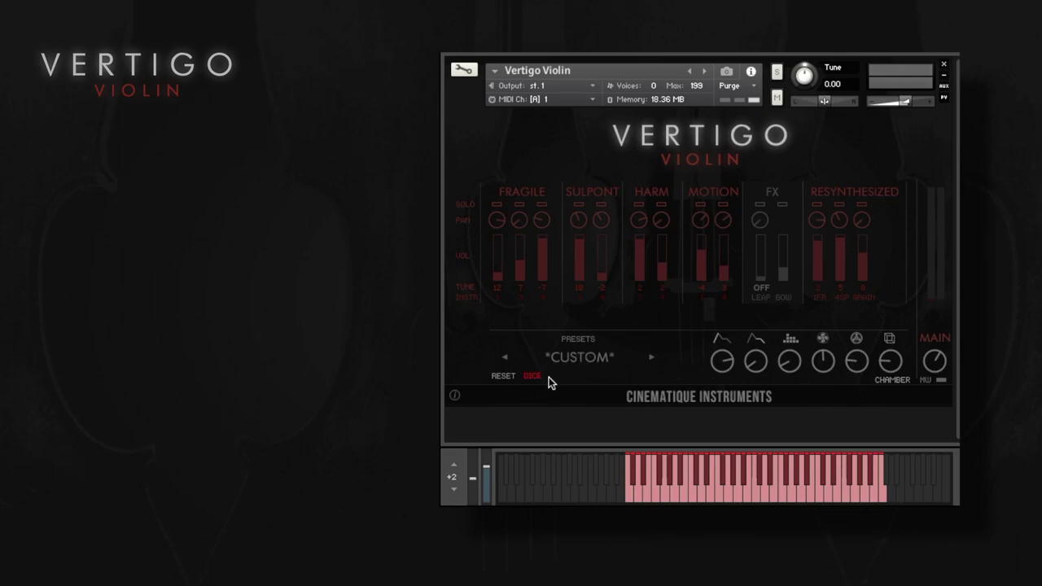
Randomize the mix again, reset all layers, and raise the third FRAGILE layer's volume.
{"action": "left_click", "coordinate": [538, 377]}
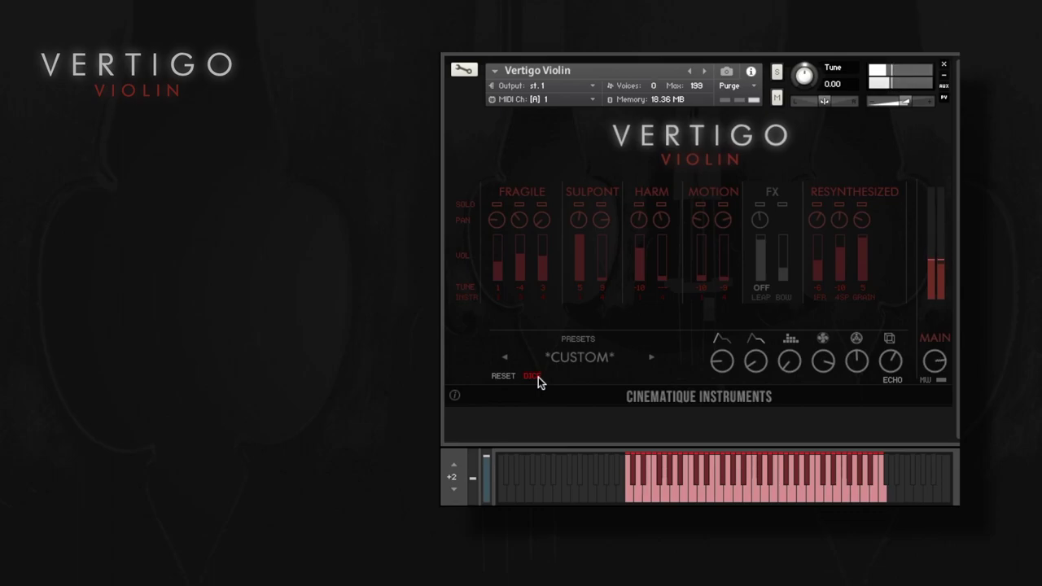
{"action": "left_click", "coordinate": [512, 378]}
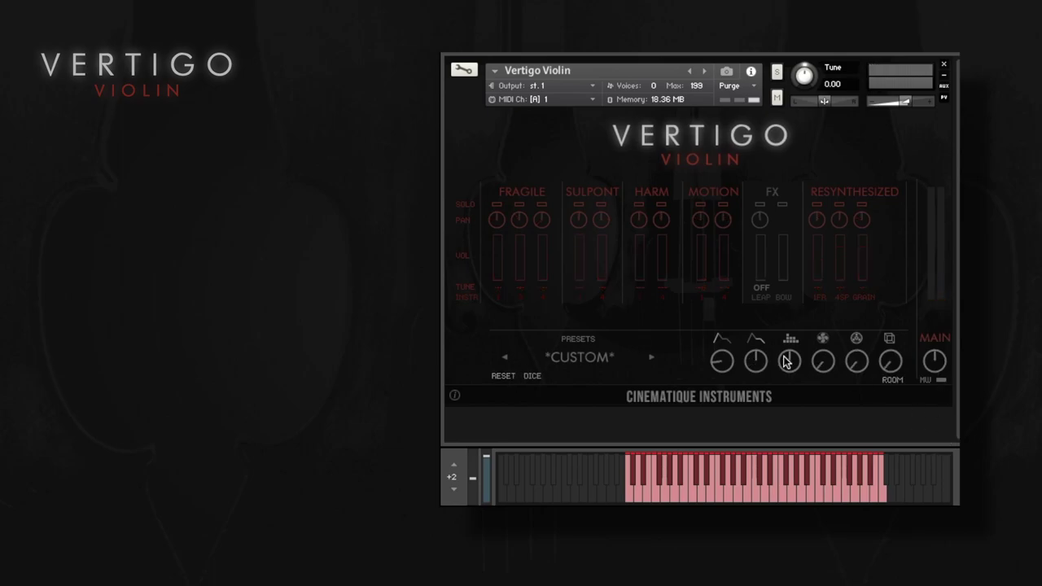
{"action": "left_click_drag", "start_coordinate": [541, 272], "coordinate": [545, 219]}
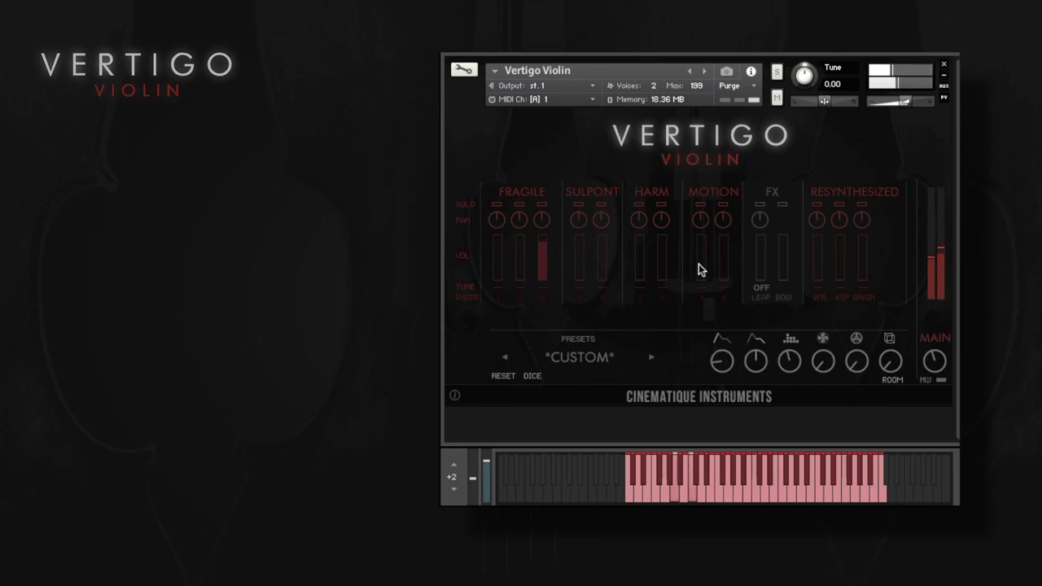
Raise the first MOTION layer to about half volume and bring up the reverb type list.
{"action": "left_click_drag", "start_coordinate": [701, 261], "coordinate": [701, 191]}
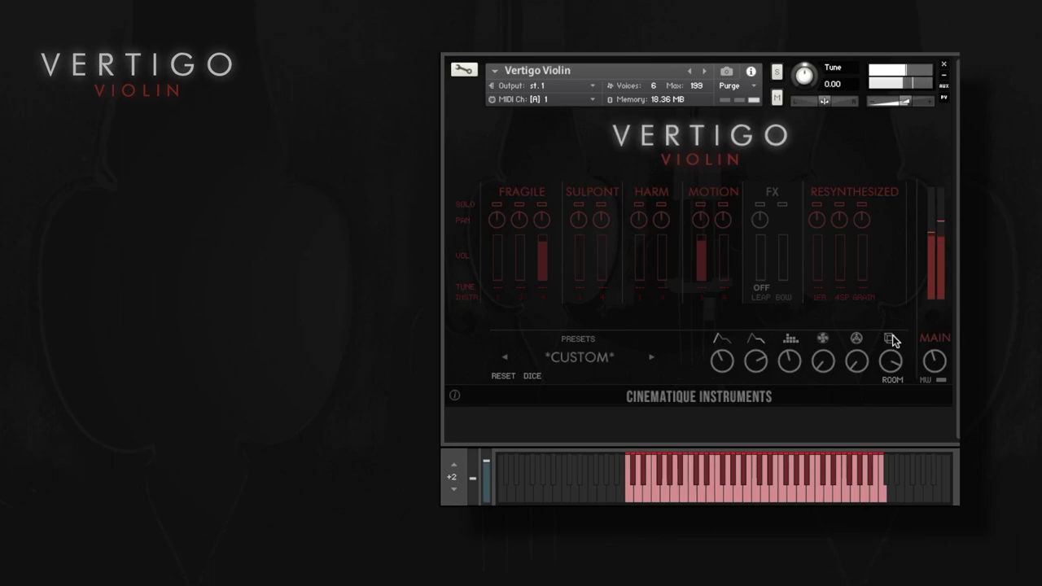
{"action": "left_click", "coordinate": [893, 381]}
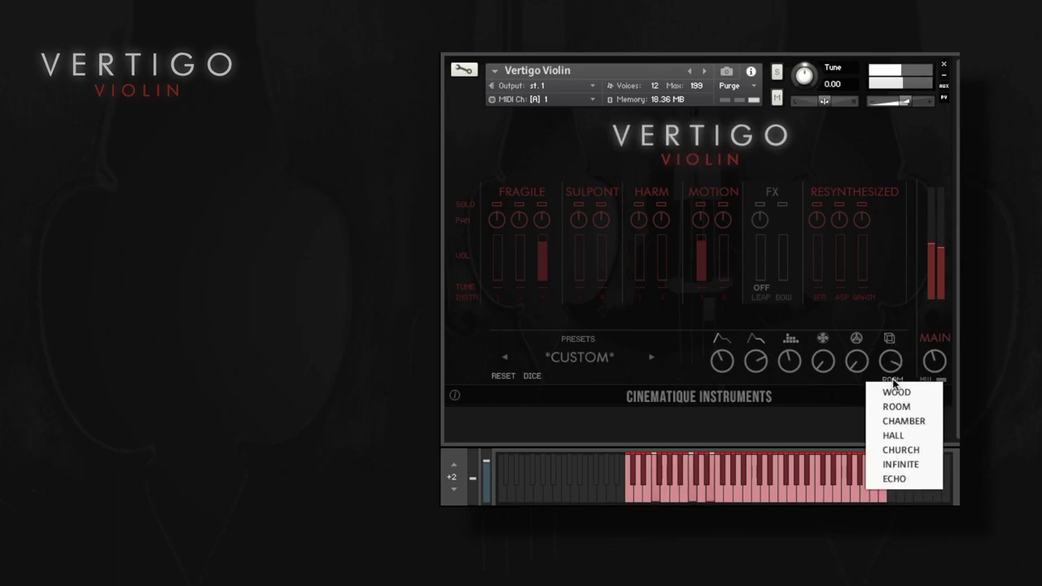
Set the reverb type to HALL and raise the first SULPONT layer's volume.
{"action": "left_click", "coordinate": [900, 437]}
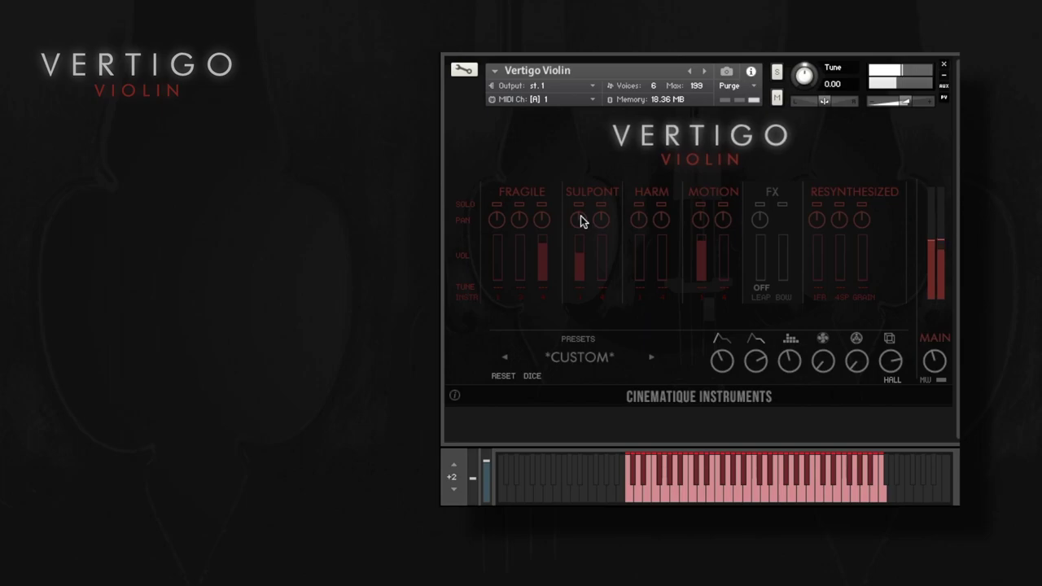
{"action": "left_click_drag", "start_coordinate": [588, 246], "coordinate": [578, 237]}
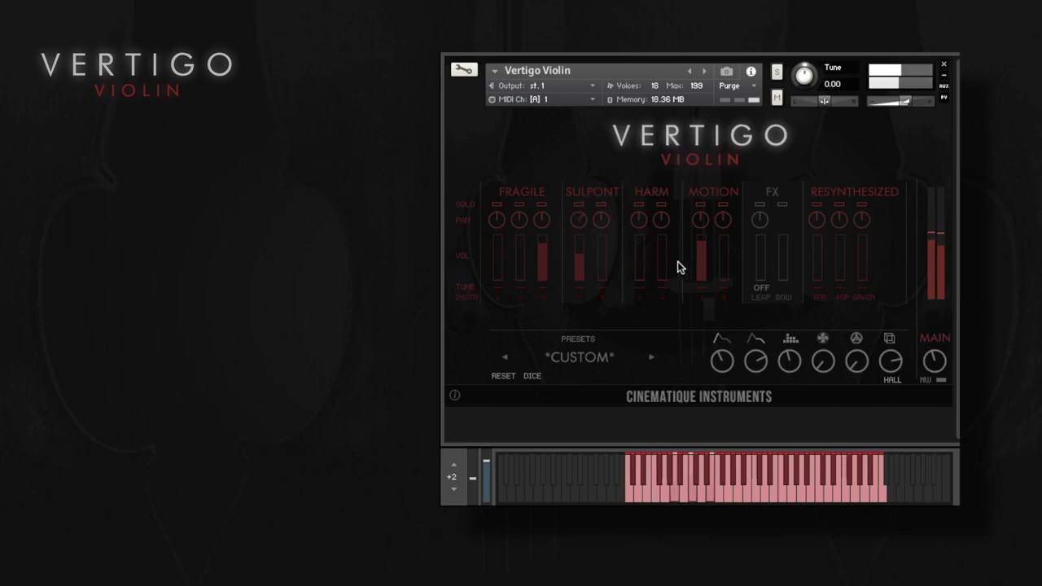
Bring up the second HARM, third RESYNTHESIZED and FX BOW layer volumes.
{"action": "left_click_drag", "start_coordinate": [663, 262], "coordinate": [668, 188]}
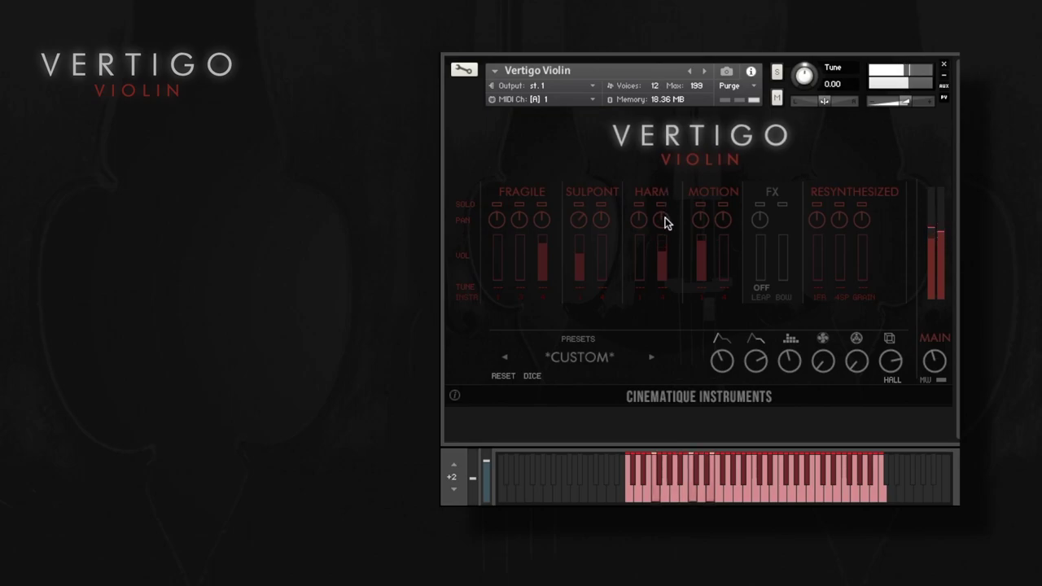
{"action": "mouse_move", "coordinate": [658, 232]}
{"action": "left_mouse_down"}
{"action": "mouse_move", "coordinate": [660, 260]}
{"action": "mouse_move", "coordinate": [654, 250]}
{"action": "left_mouse_up"}
{"action": "left_click_drag", "start_coordinate": [860, 284], "coordinate": [868, 209]}
{"action": "mouse_move", "coordinate": [863, 269]}
{"action": "left_mouse_down"}
{"action": "mouse_move", "coordinate": [864, 250]}
{"action": "mouse_move", "coordinate": [862, 261]}
{"action": "left_mouse_up"}
{"action": "left_click_drag", "start_coordinate": [780, 271], "coordinate": [798, 195]}
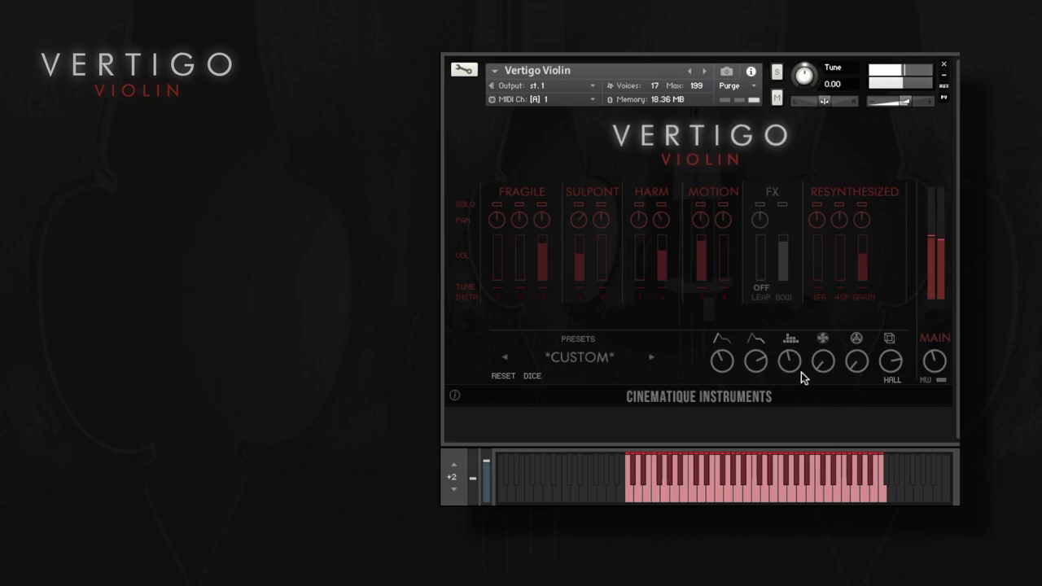
Nudge the third effect amount, then raise and slightly lower the fifth effect amount.
{"action": "left_click_drag", "start_coordinate": [791, 366], "coordinate": [826, 334]}
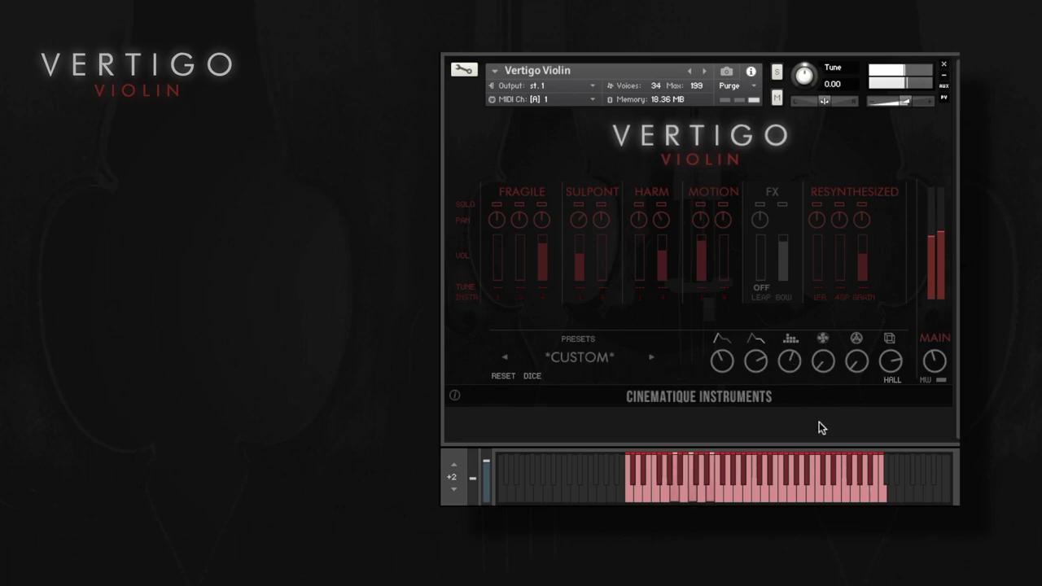
{"action": "left_click_drag", "start_coordinate": [856, 356], "coordinate": [860, 330]}
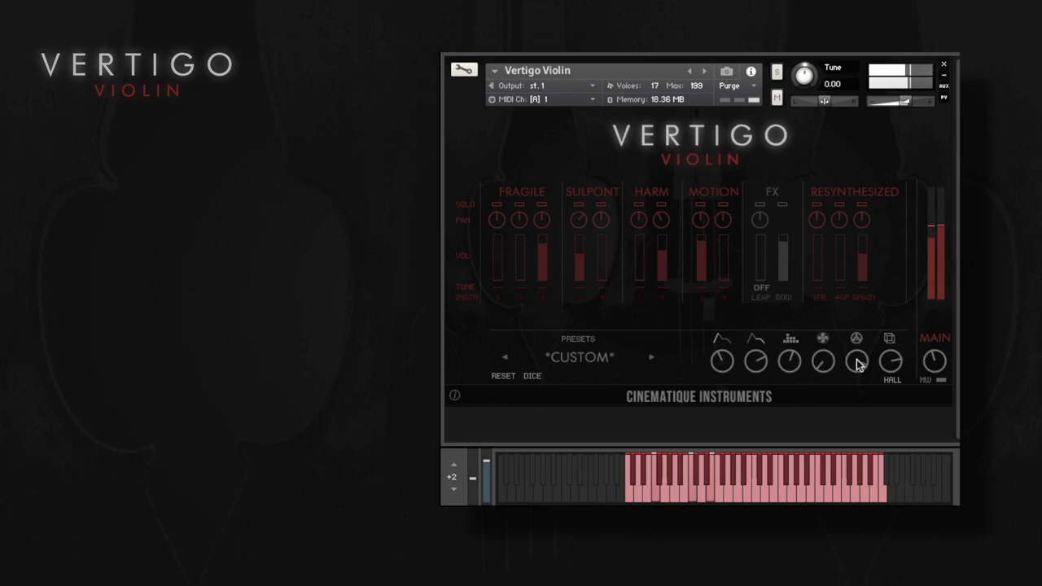
{"action": "left_click_drag", "start_coordinate": [859, 366], "coordinate": [853, 373]}
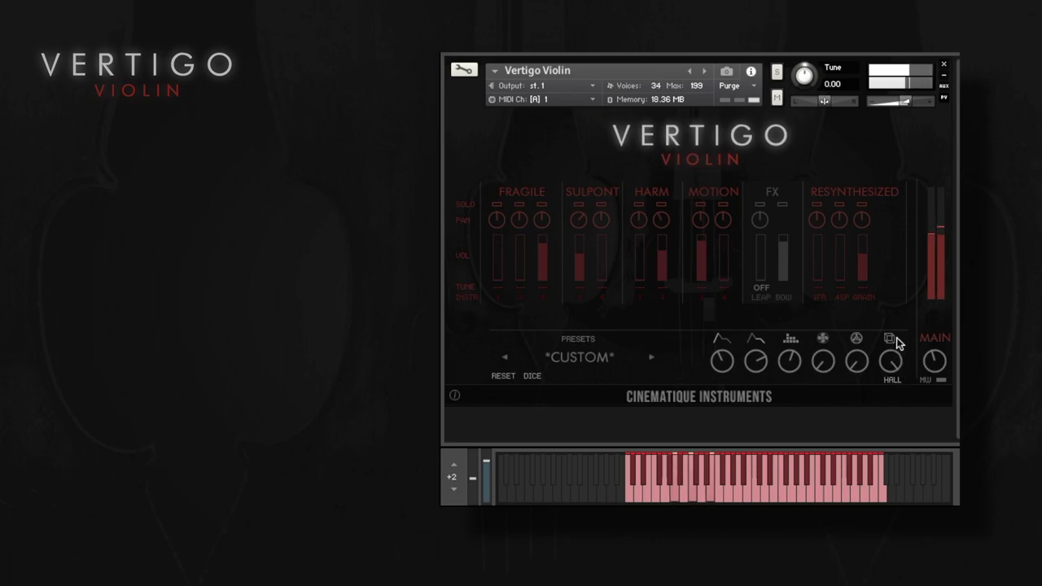
Switch the Vertigo Violin reverb type from HALL to INFINITE.
{"action": "left_click", "coordinate": [892, 380]}
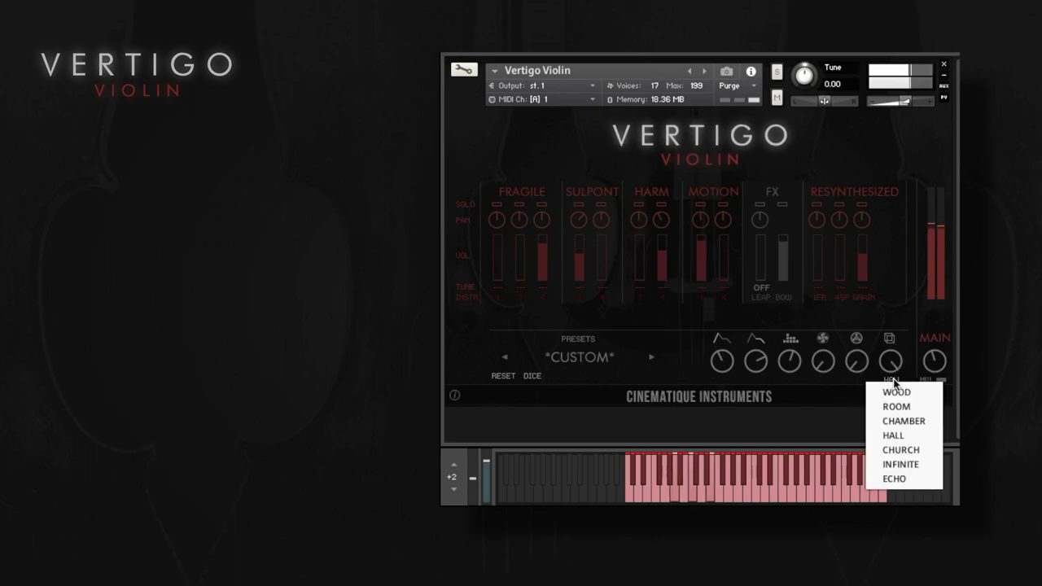
{"action": "left_click", "coordinate": [906, 462]}
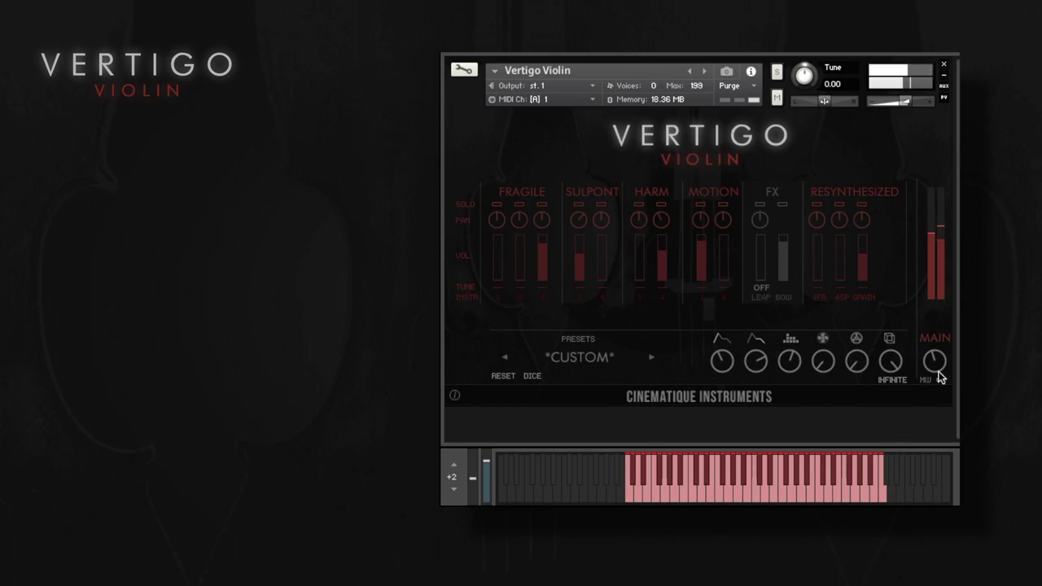
Change the reverb type from INFINITE back to HALL.
{"action": "left_click", "coordinate": [891, 380]}
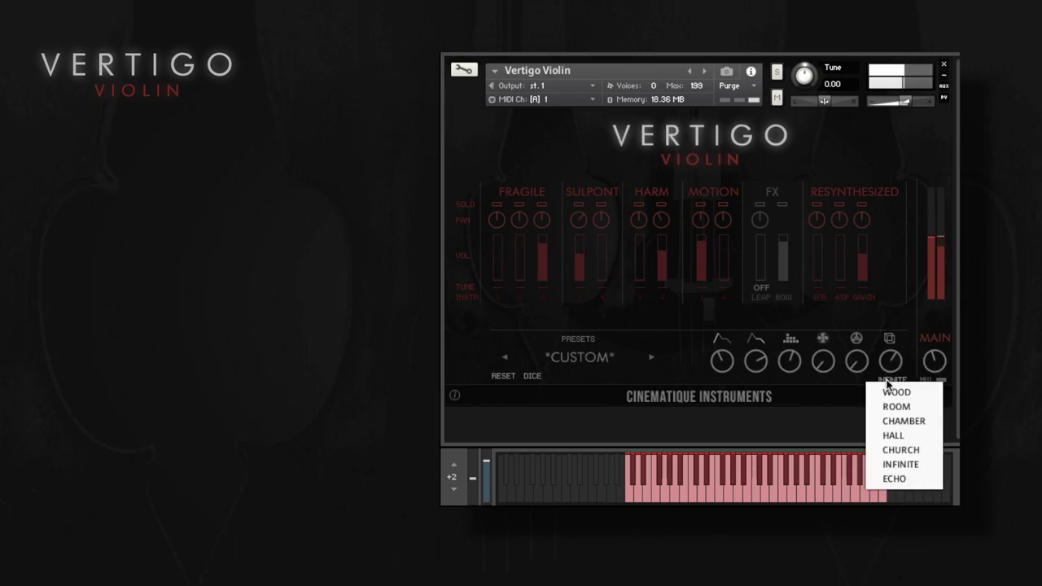
{"action": "left_click", "coordinate": [893, 435]}
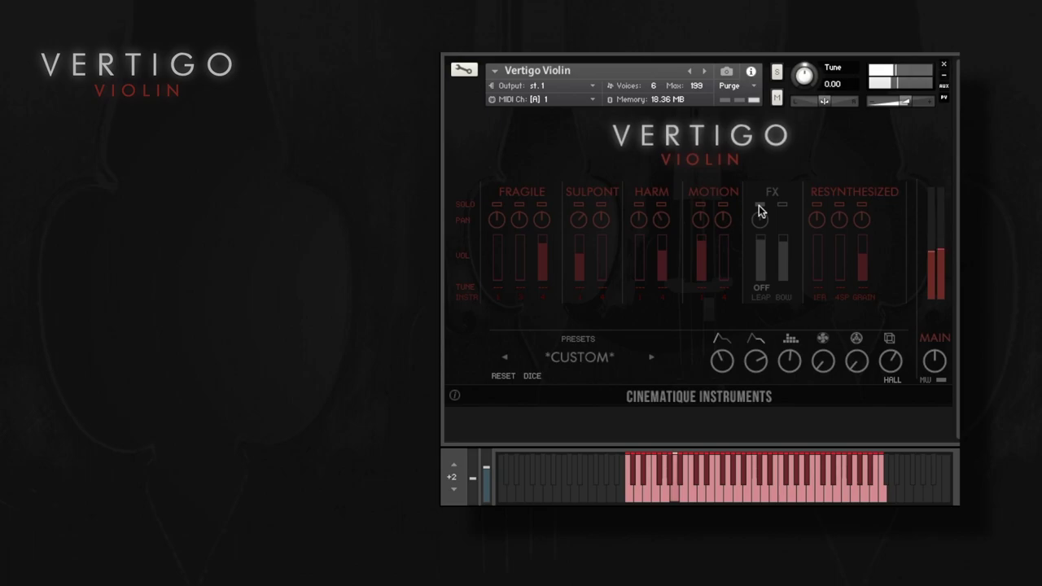
{"action": "left_click", "coordinate": [763, 289]}
Set the FX leap rate to 16TH (via 4TH) and raise the second effect knob.
{"action": "left_click", "coordinate": [774, 334]}
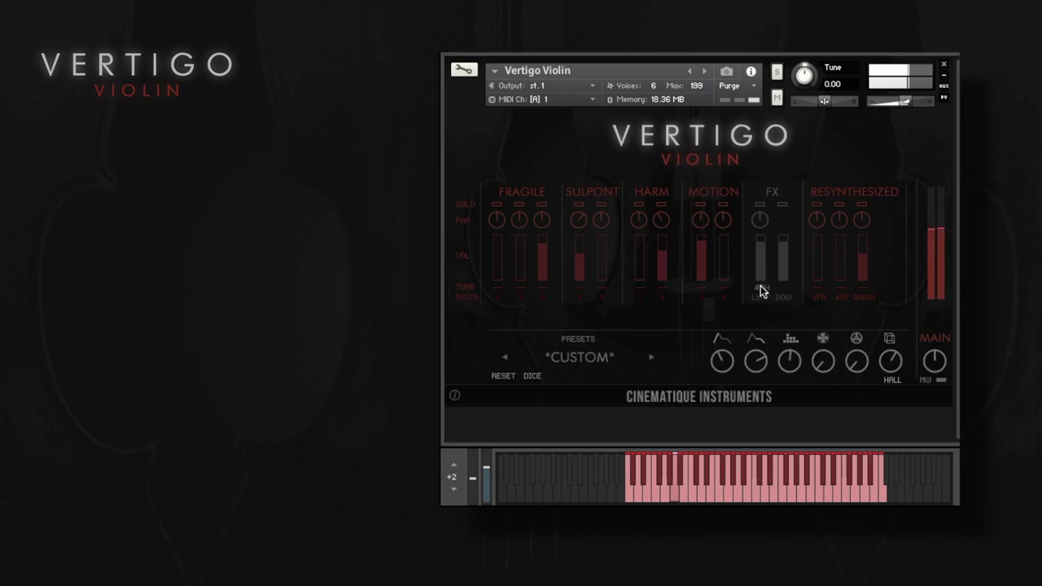
{"action": "left_click", "coordinate": [764, 291]}
{"action": "left_click", "coordinate": [775, 348]}
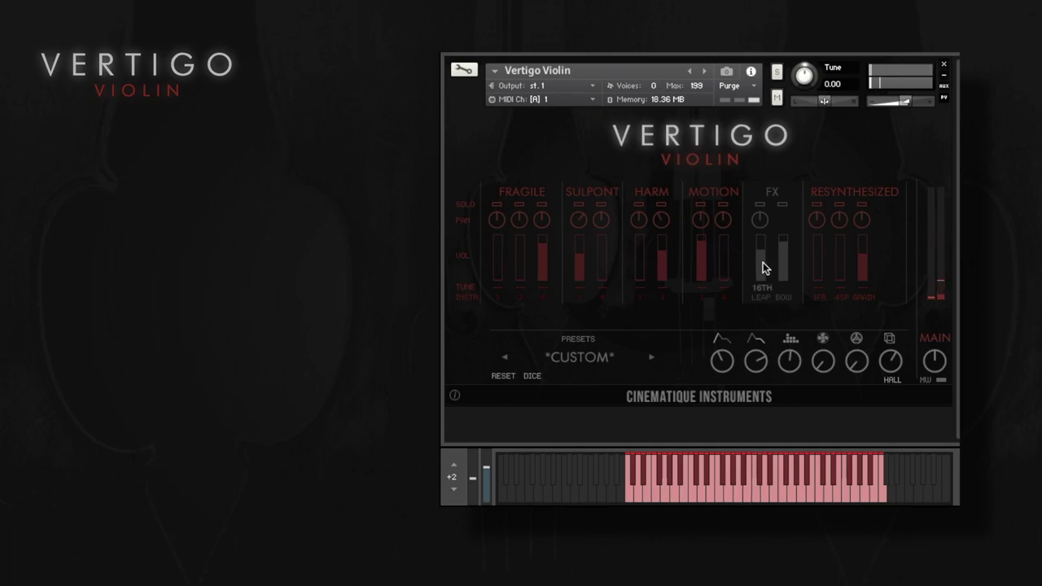
{"action": "left_click_drag", "start_coordinate": [753, 339], "coordinate": [813, 228]}
Apply the DRY SNOW preset, then swap in the Vertigo Violin Portamento patch, confirming the replacement.
{"action": "left_click", "coordinate": [594, 356]}
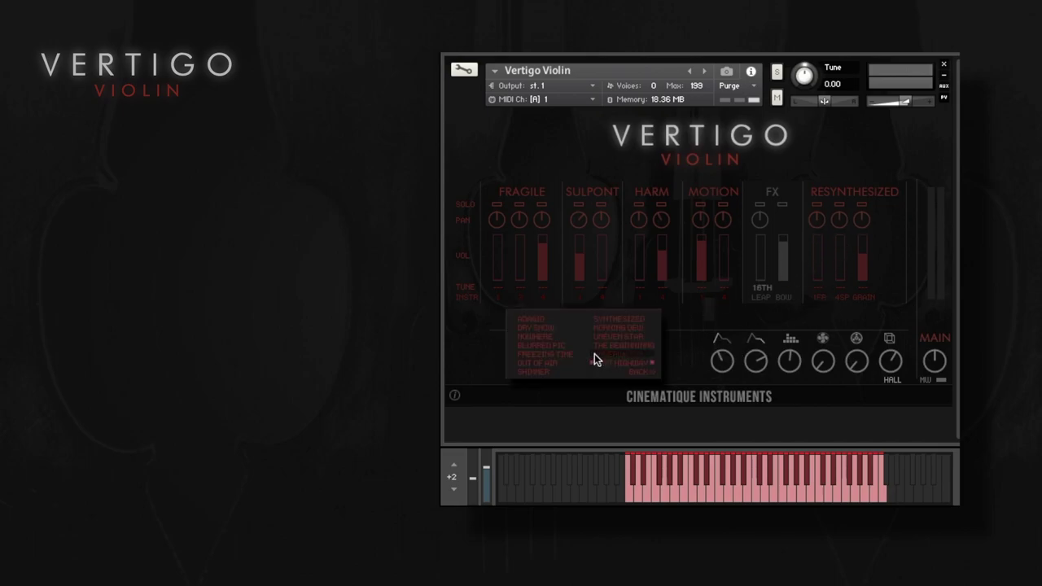
{"action": "left_click", "coordinate": [545, 328]}
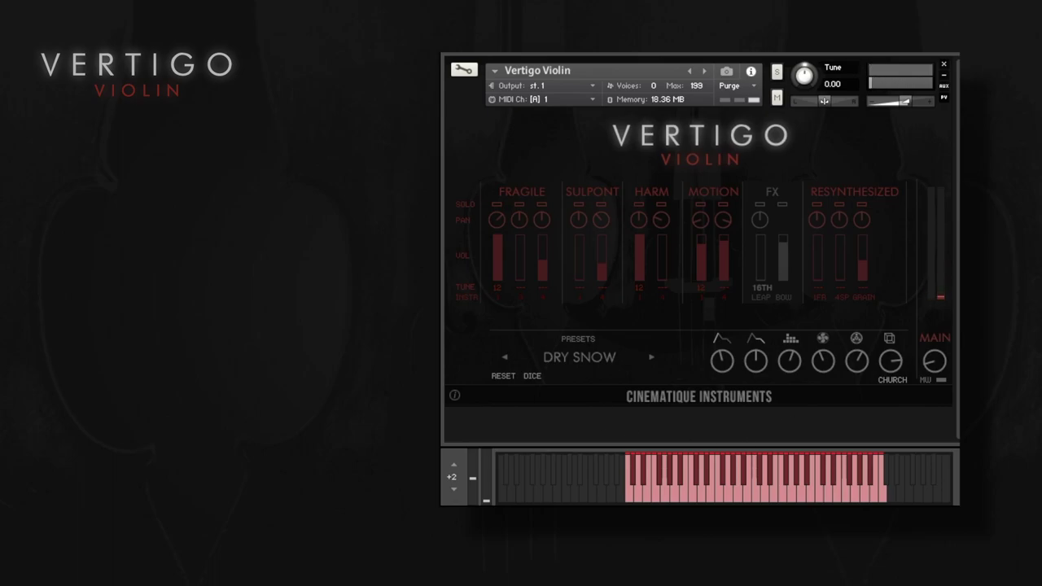
{"action": "left_click_drag", "start_coordinate": [570, 216], "coordinate": [583, 197]}
{"action": "left_click", "coordinate": [675, 122]}
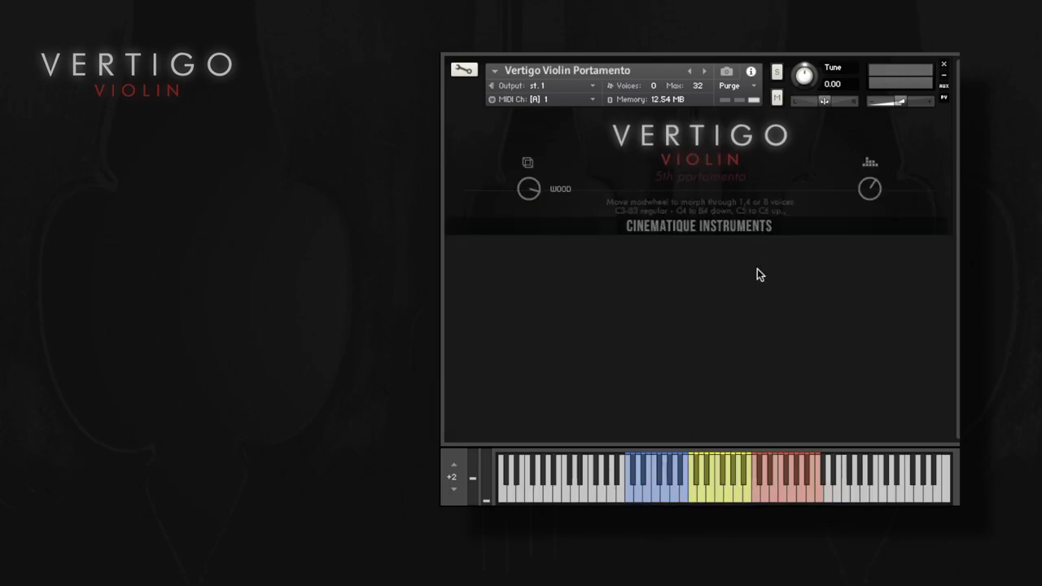